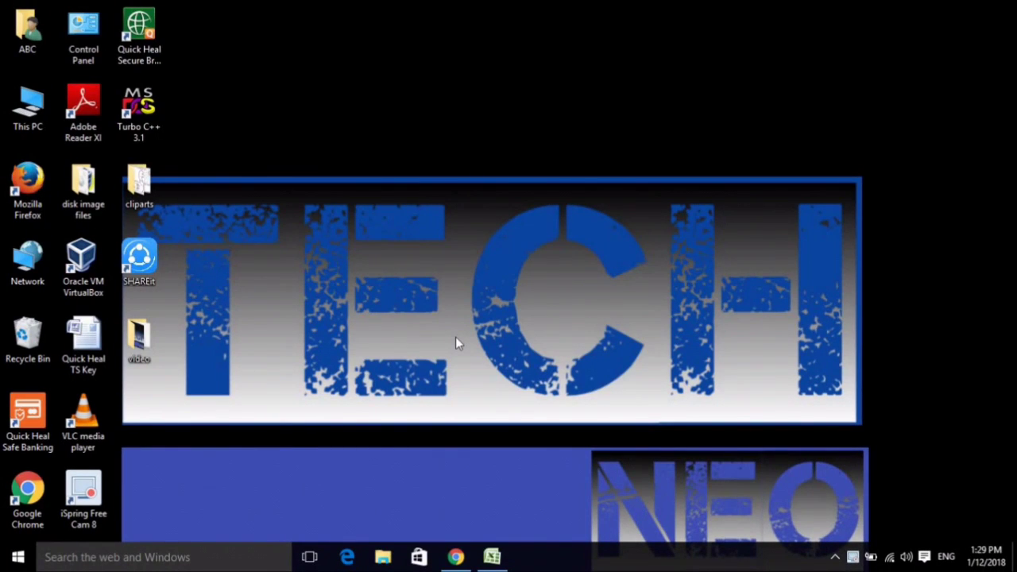
Step: In the mark sheet, enter =AVERAGE(B3:E3) in F3, giving the first student 89.25
left_click(500, 561)
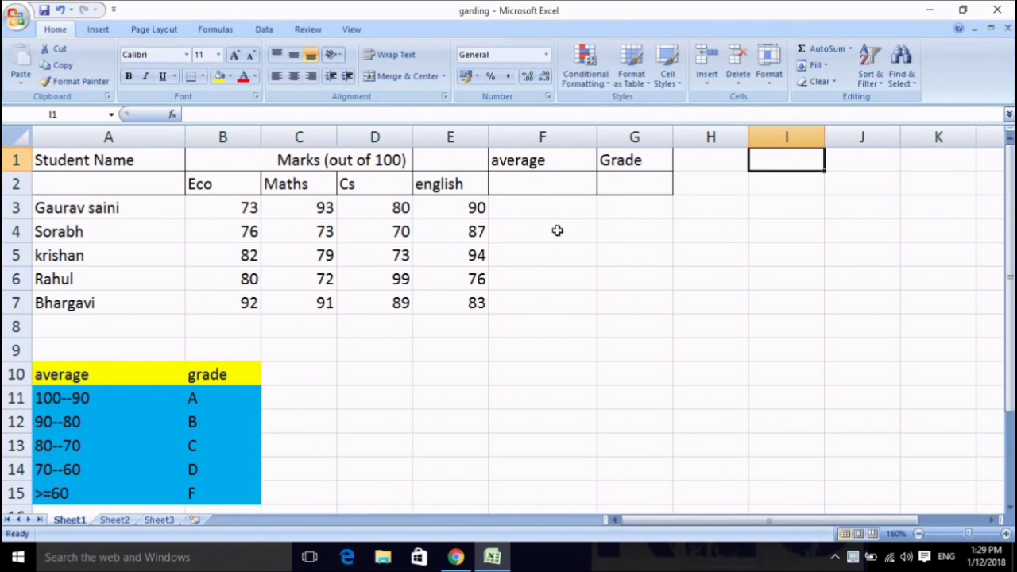
left_click(523, 212)
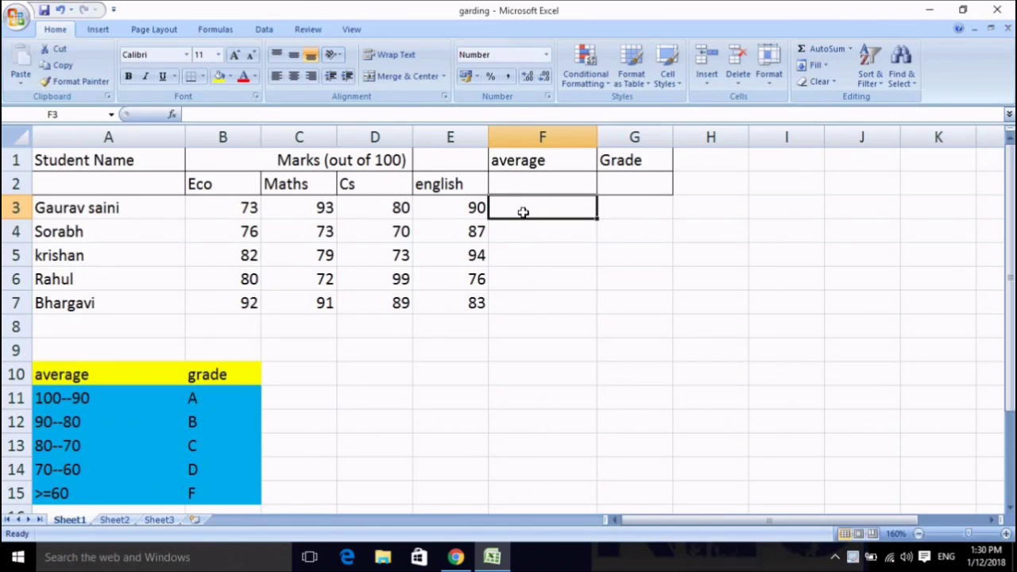
type("=")
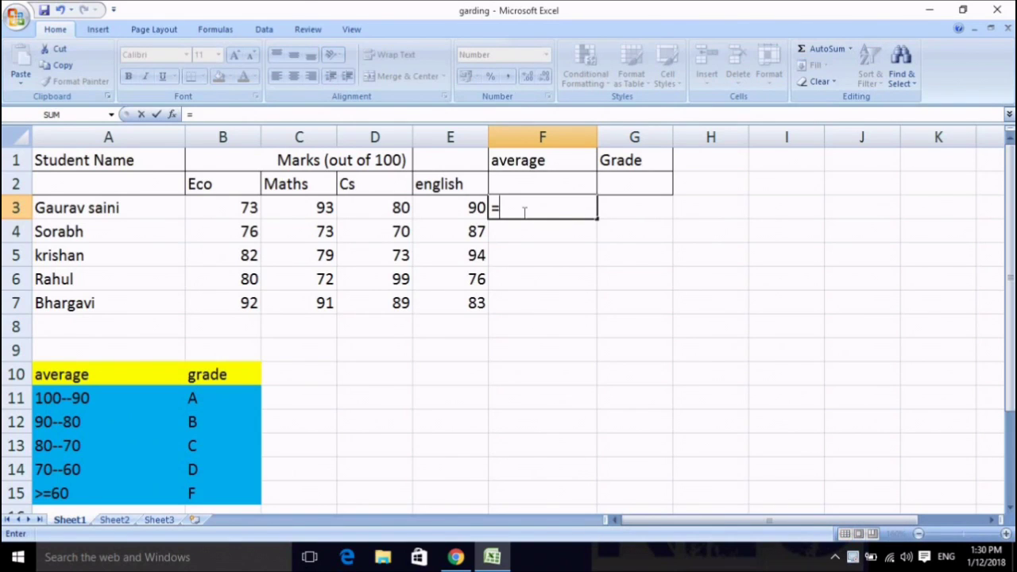
type("aver")
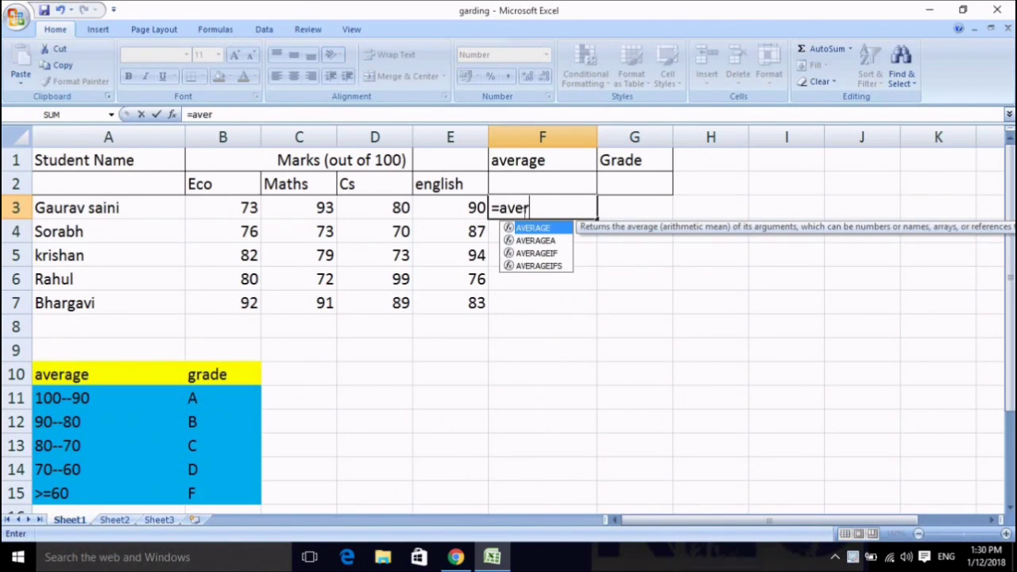
type("age")
type("(")
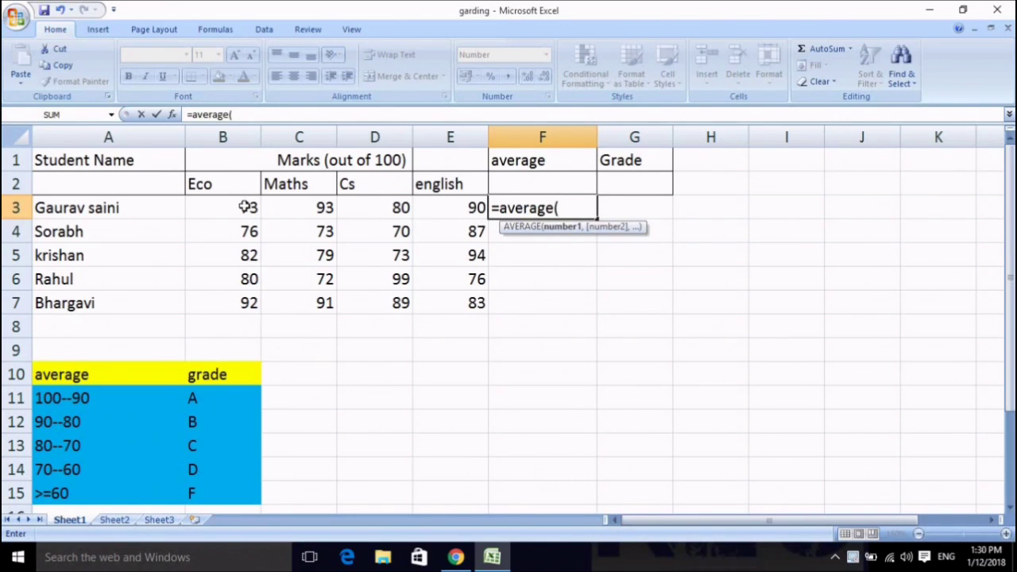
left_click_drag(246, 208, 413, 202)
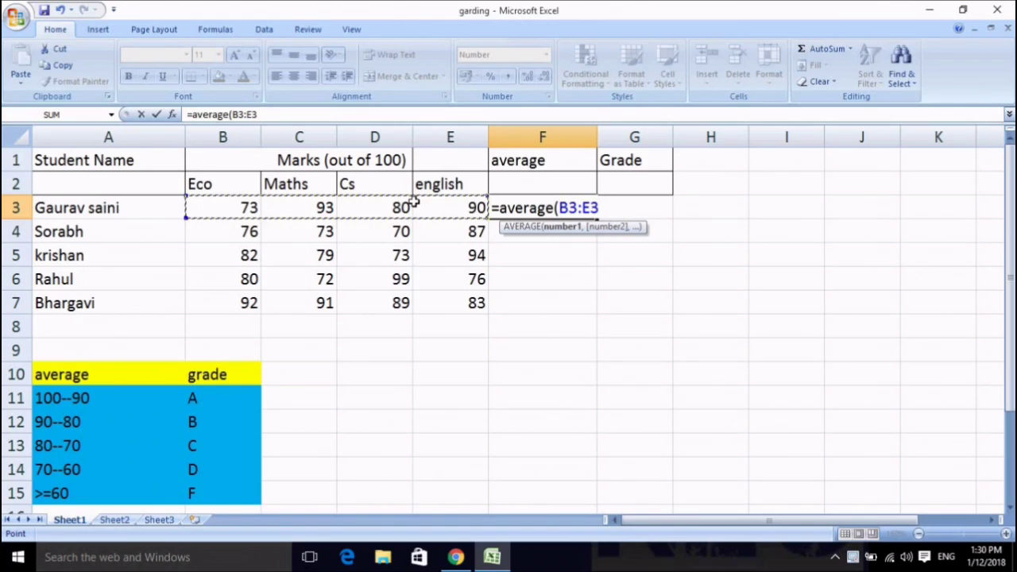
key("Return")
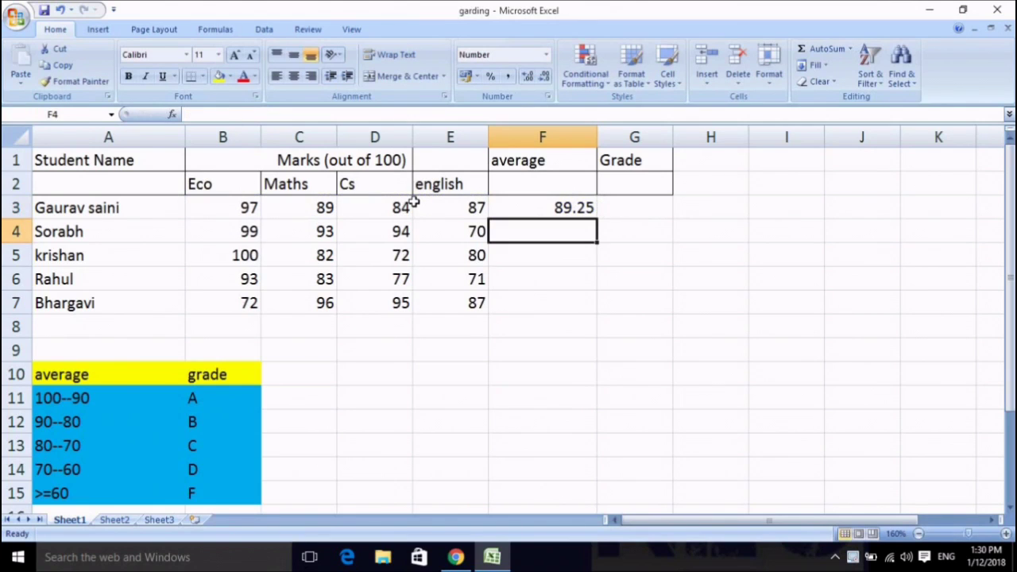
left_click(543, 204)
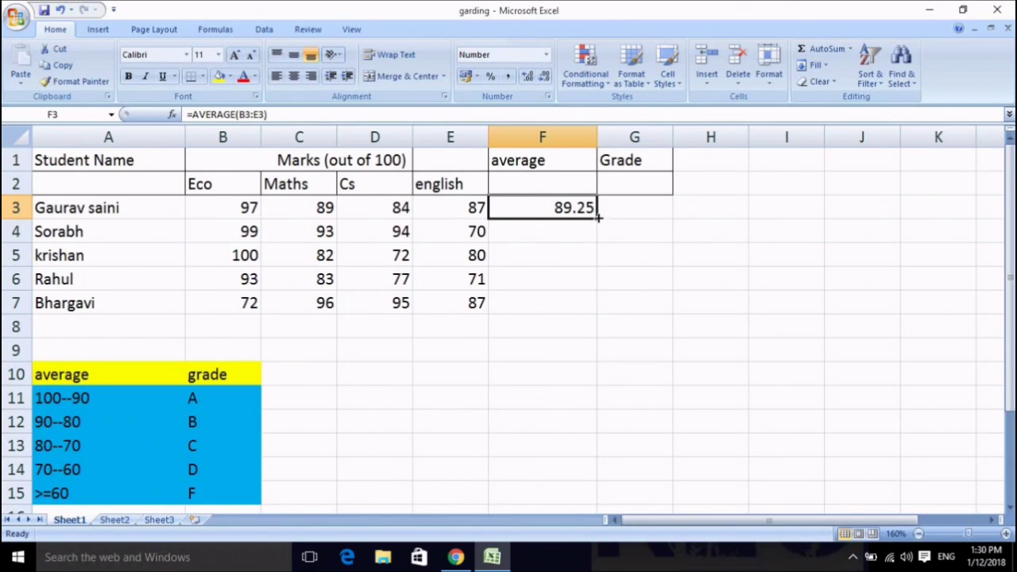
Step: Fill the F3 average down to F7, giving 84.00, 81.25, 82.50, 86.50 and 86.25
left_click_drag(599, 217, 572, 293)
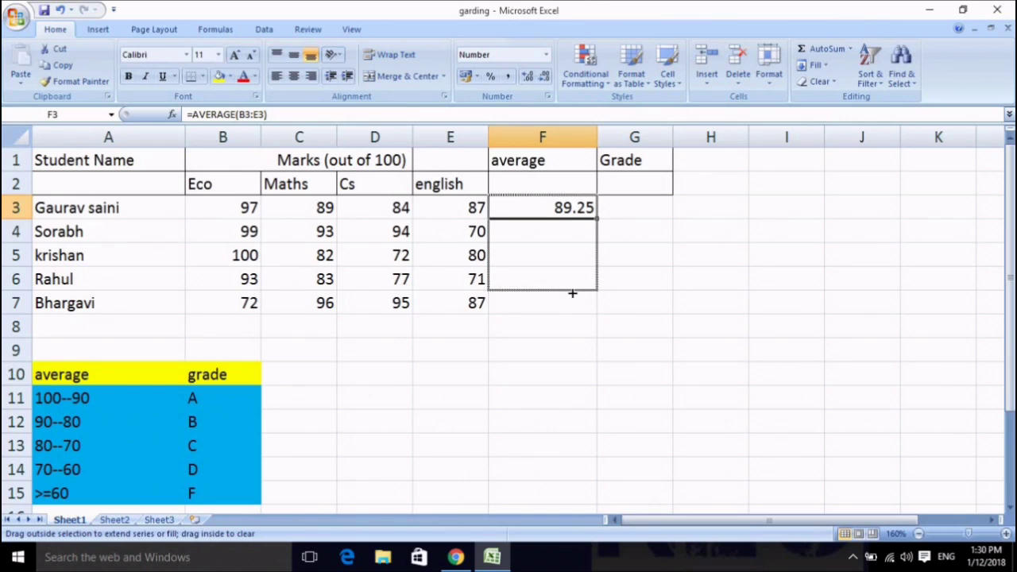
left_click_drag(572, 293, 564, 304)
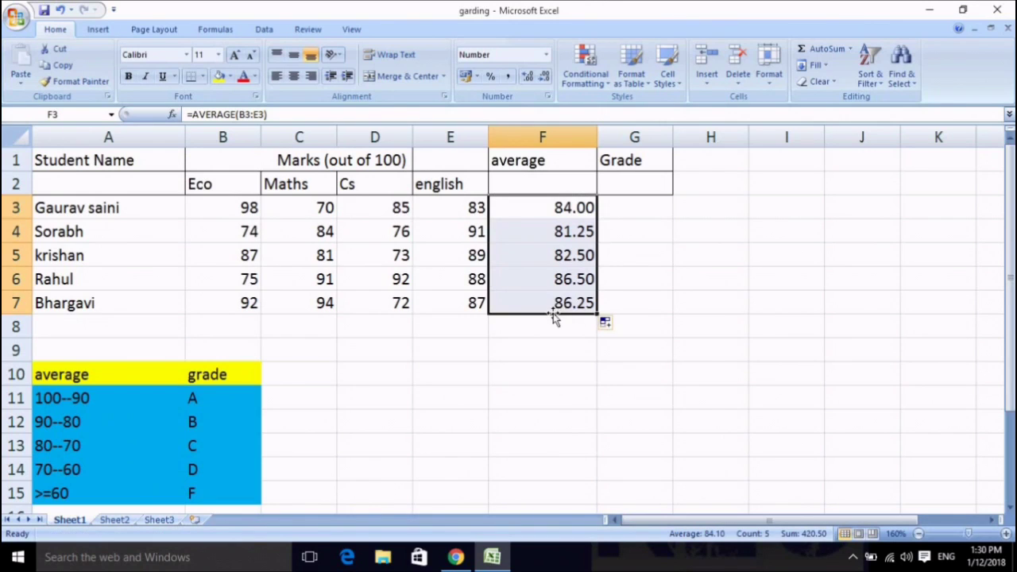
left_click(544, 330)
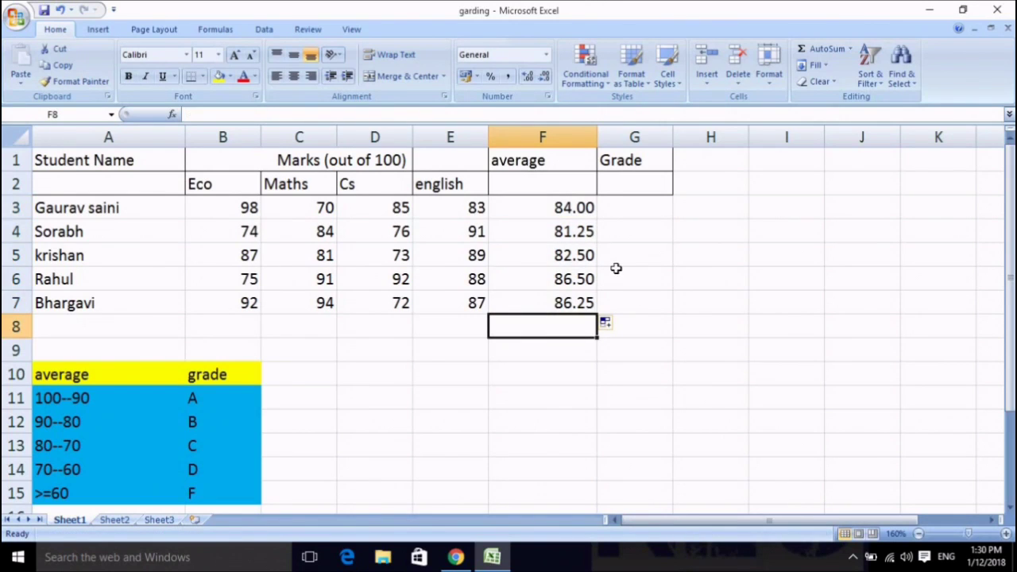
left_click(616, 210)
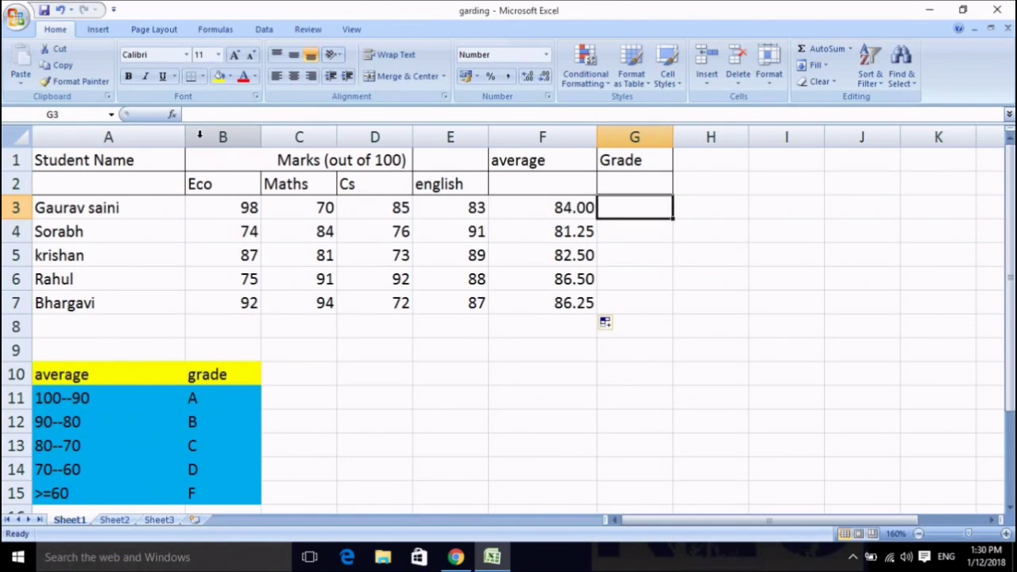
Step: Start a nested IF in G3 returning "A" when F3 is 90 or more
left_click(195, 116)
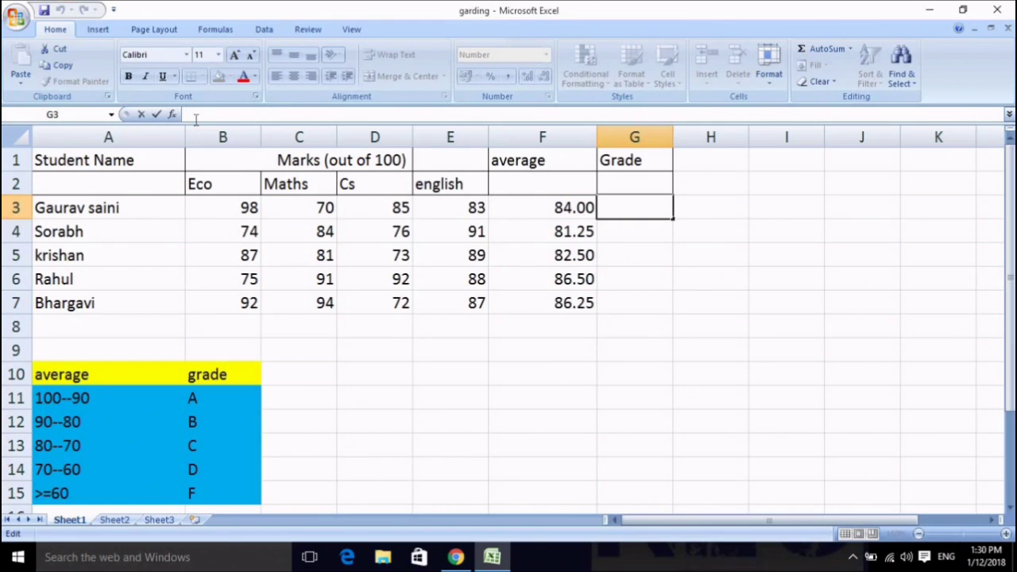
type("=")
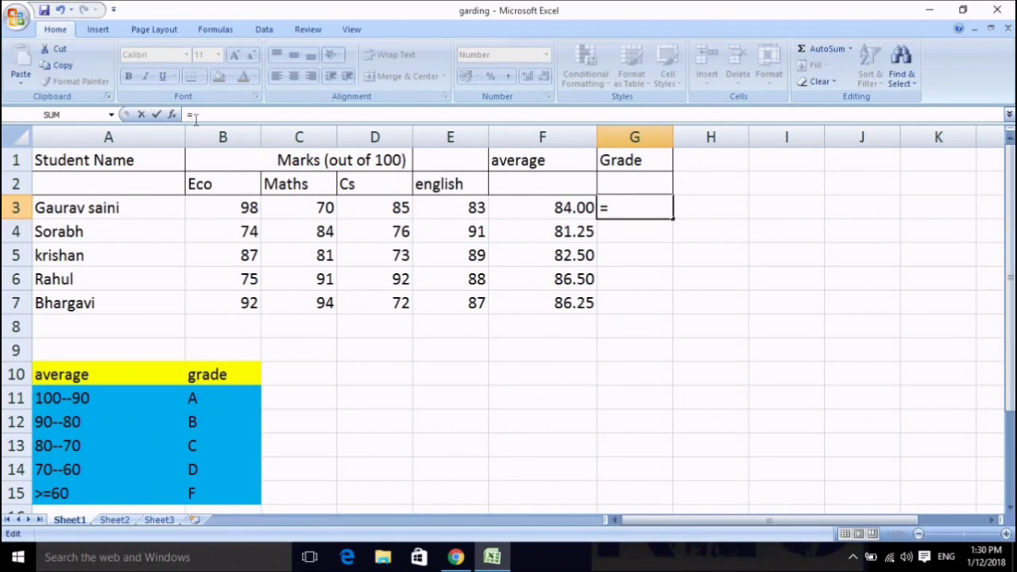
type("if(")
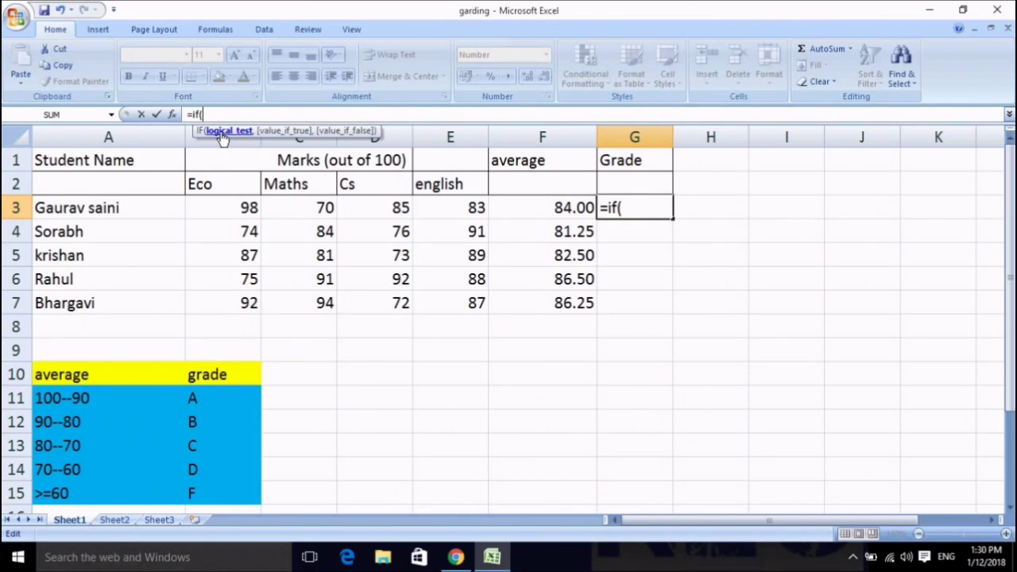
left_click(514, 210)
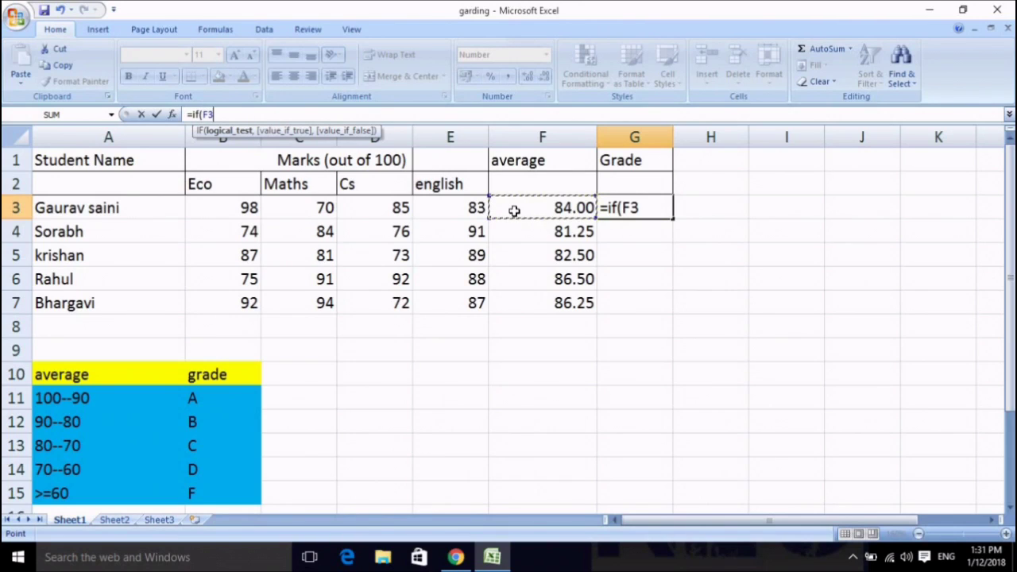
type(">=")
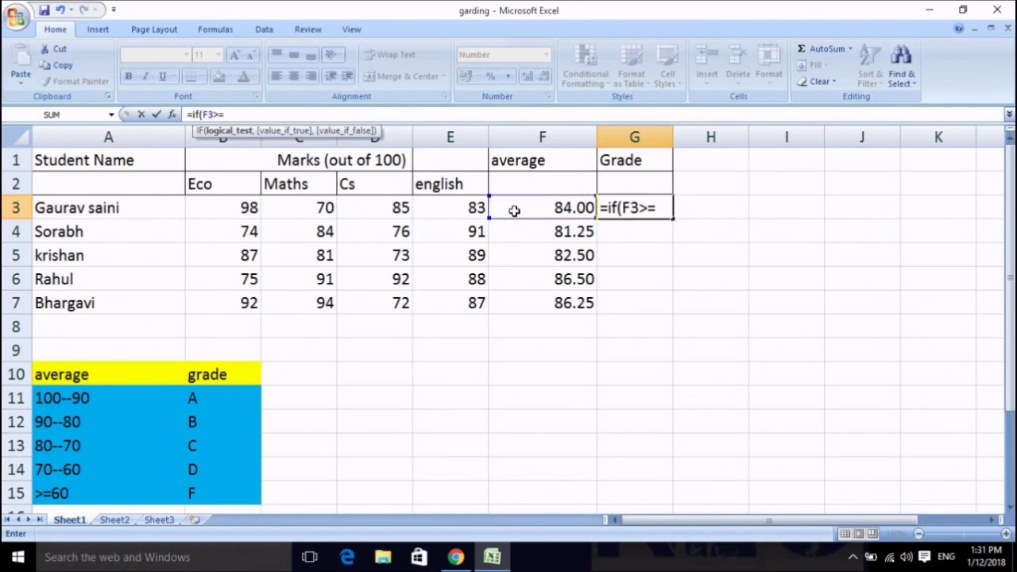
type("90")
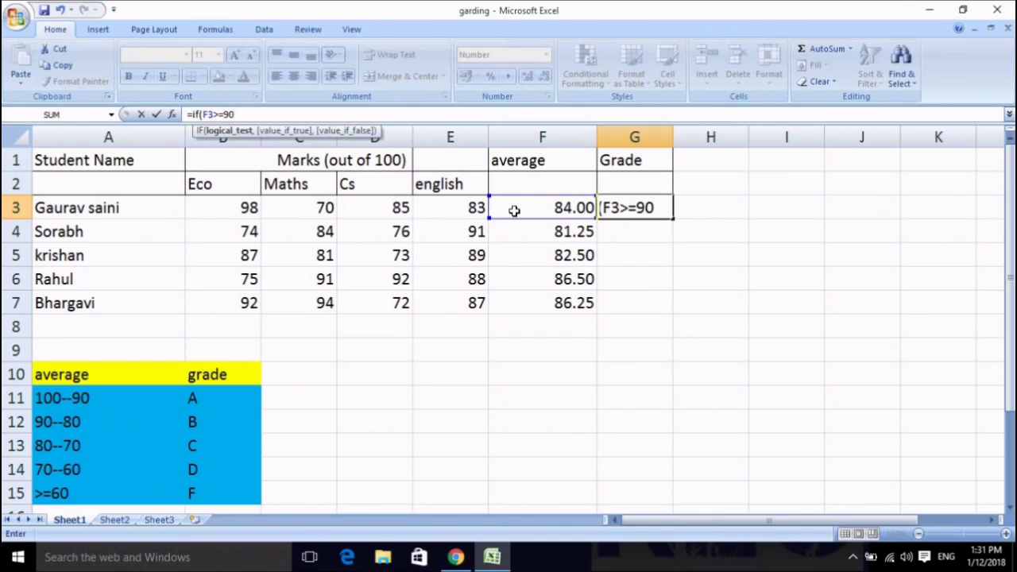
type(",")
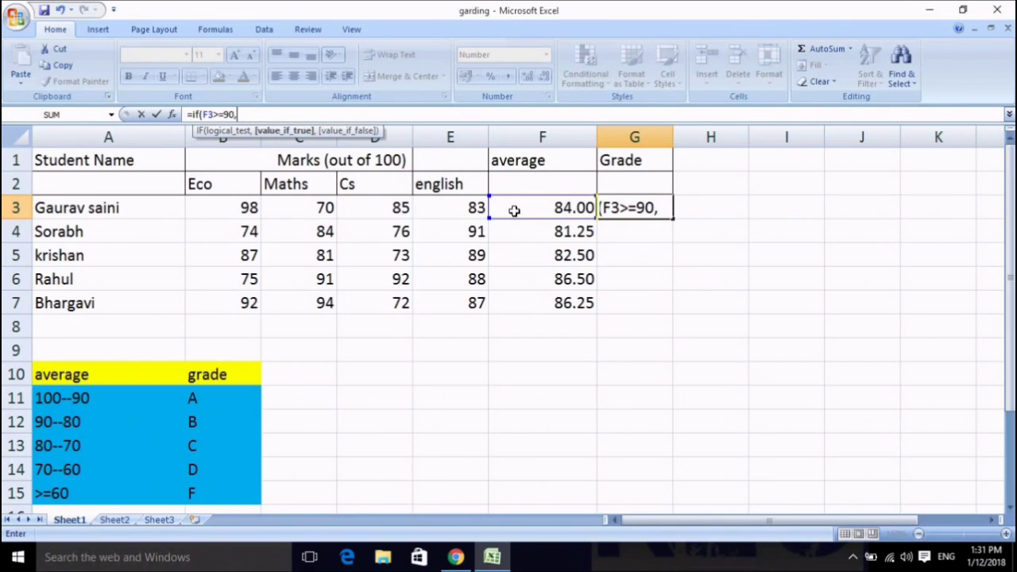
type("\"a\"")
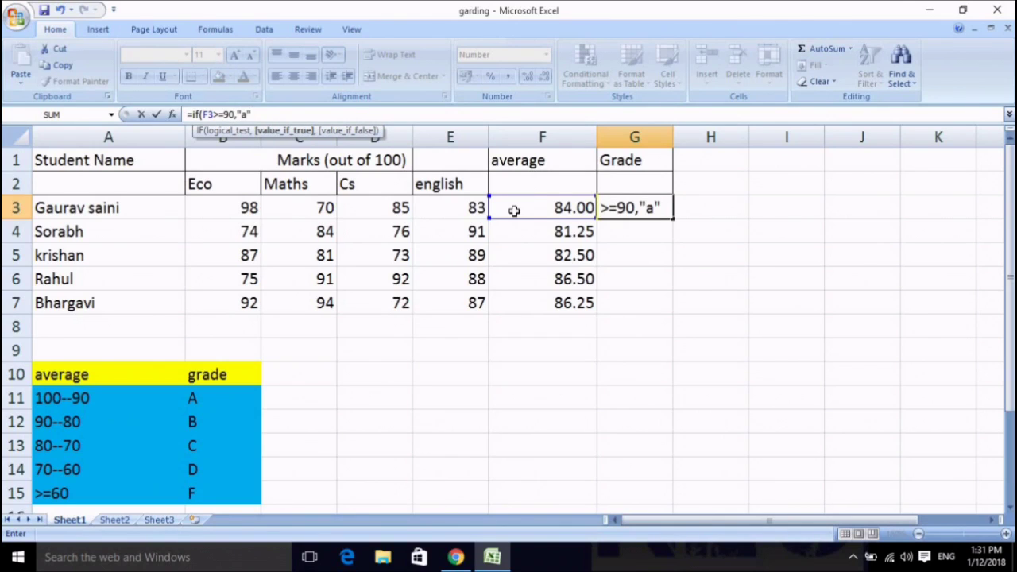
key("BackSpace")
key("BackSpace")
type("A")
type("\"")
type(",")
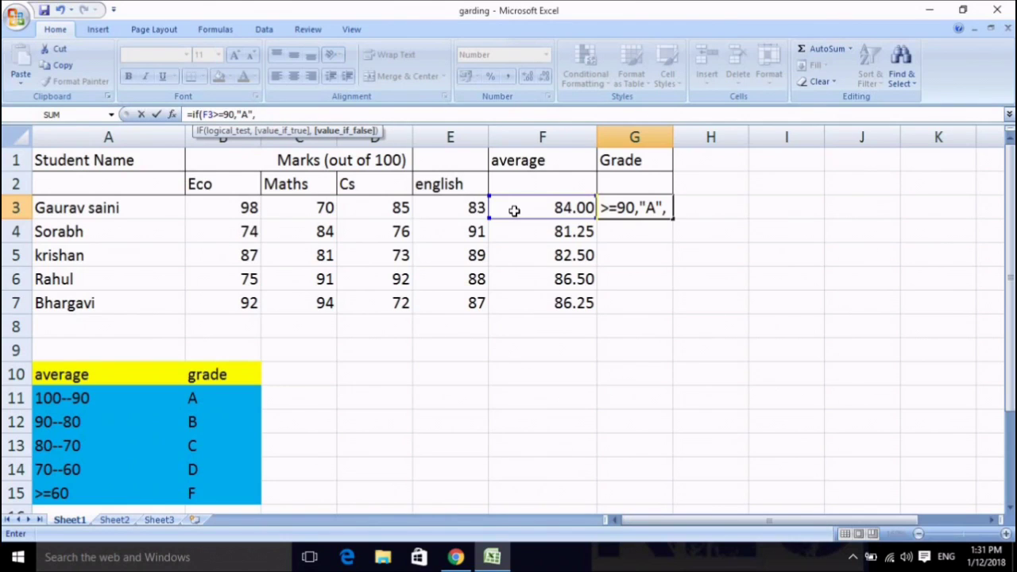
type("if")
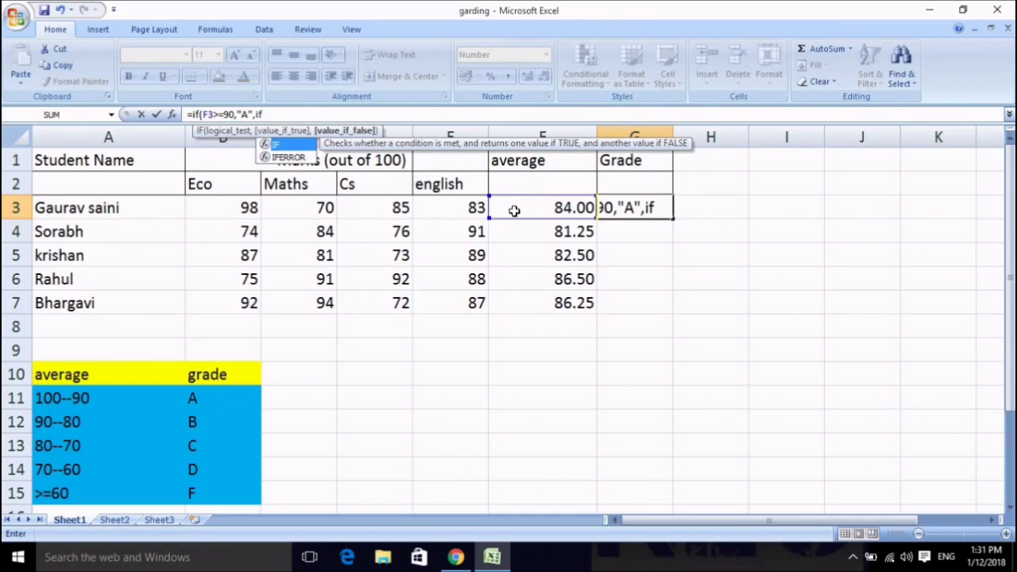
type("(")
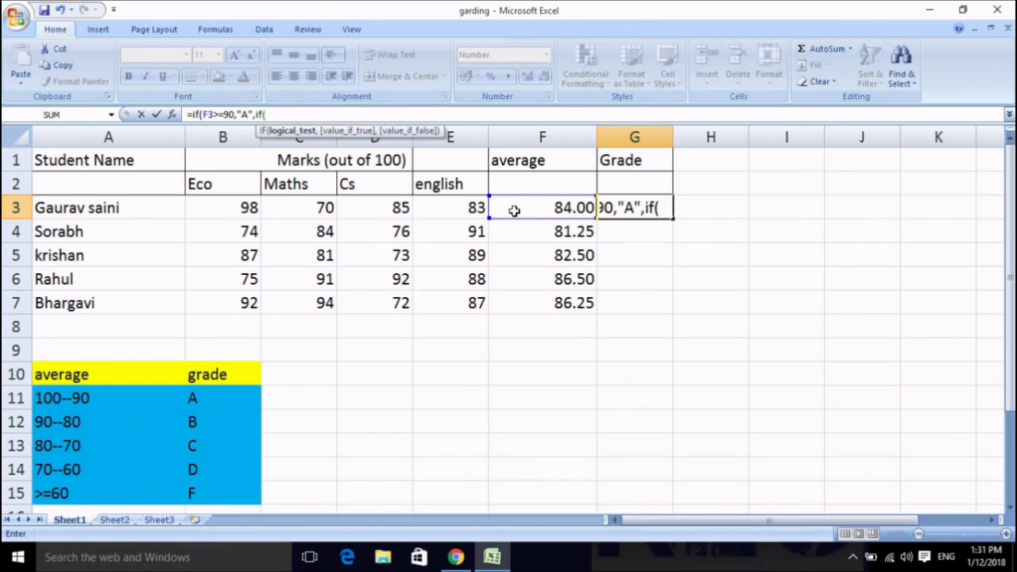
Step: Add nested conditions: "B" for F3>=80, "C" for F3>=70, "D" for F3>=60
left_click(514, 211)
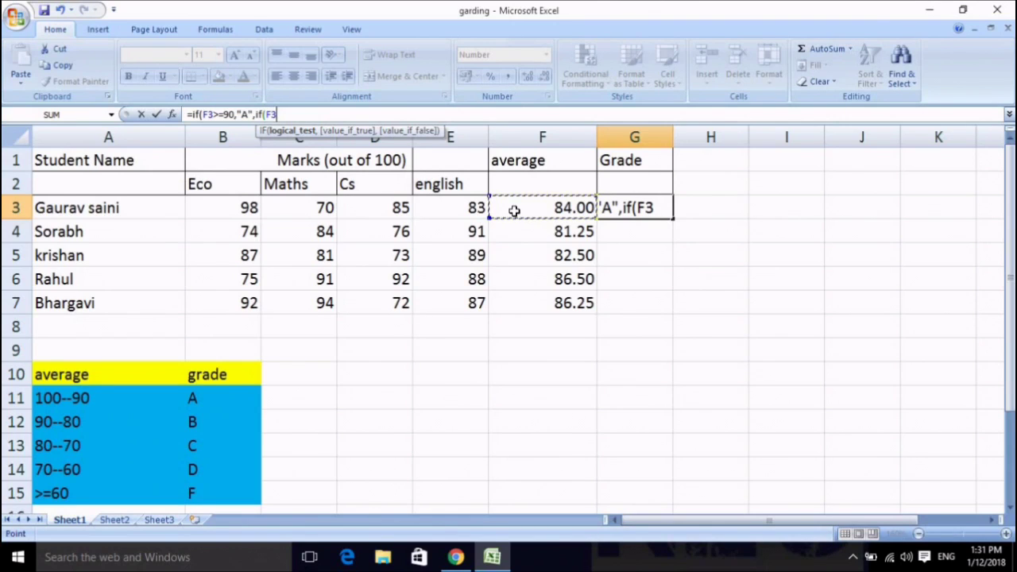
type(">=")
type("80,")
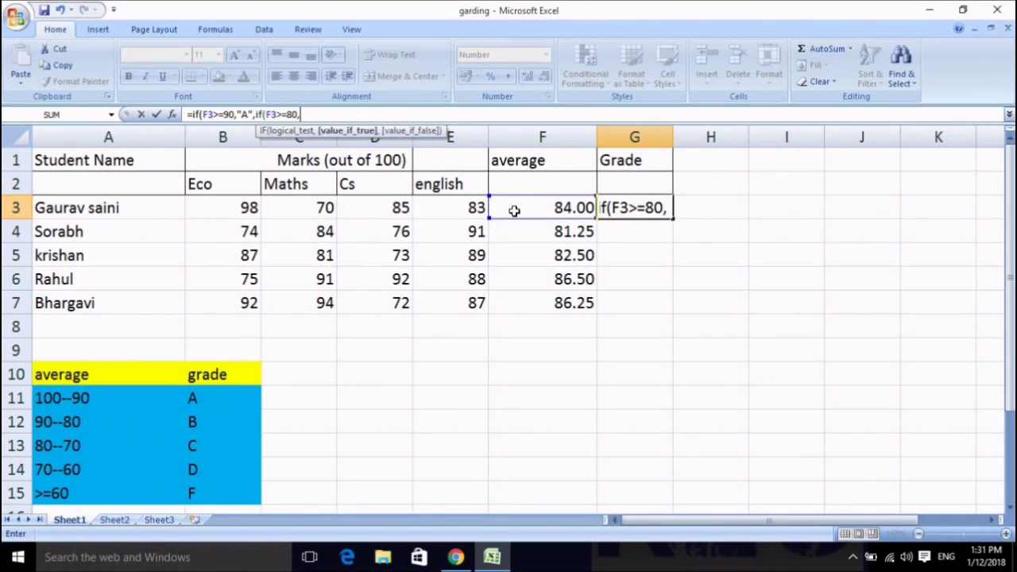
type("\"B")
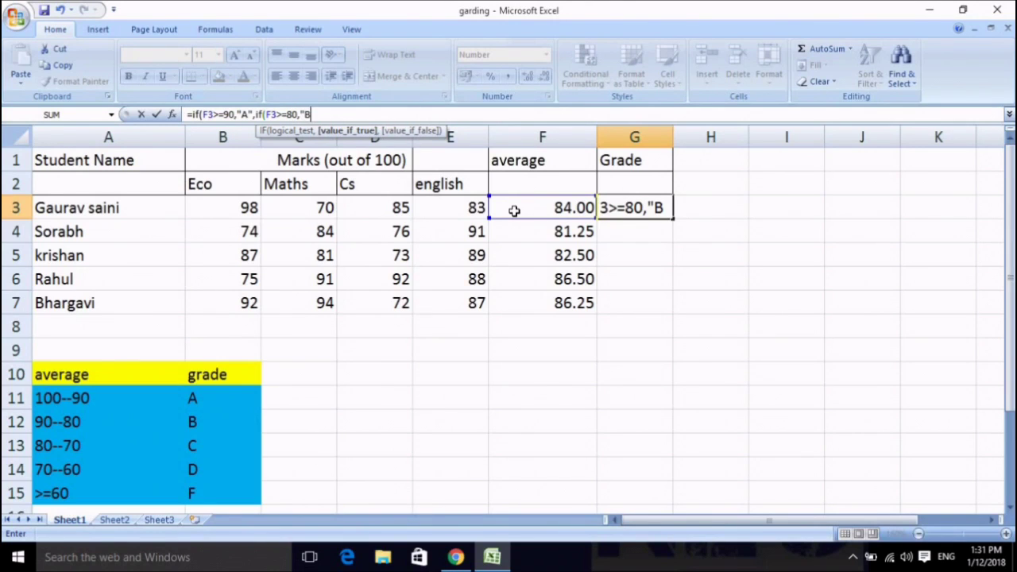
type("\"")
type(",i")
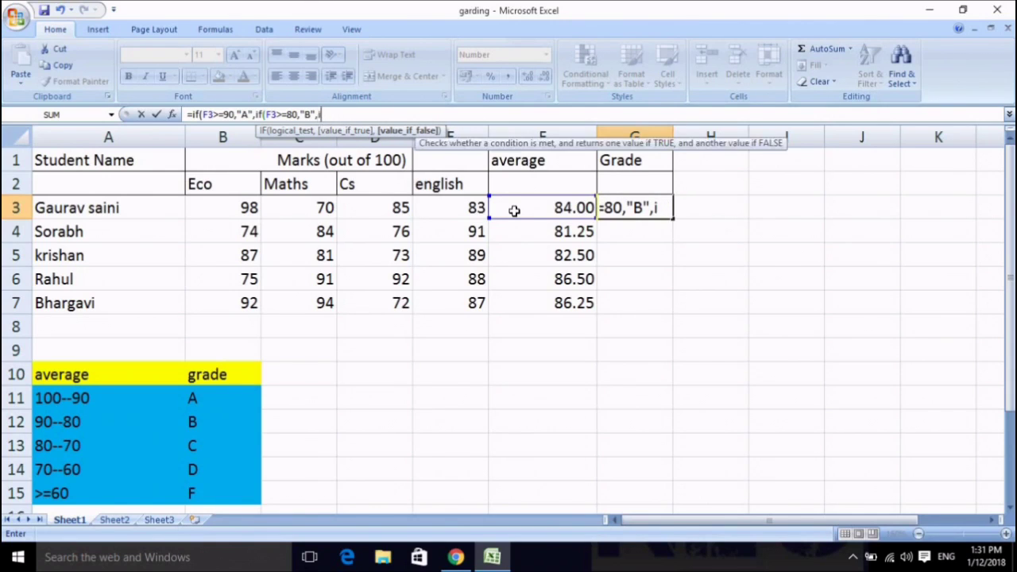
type("f")
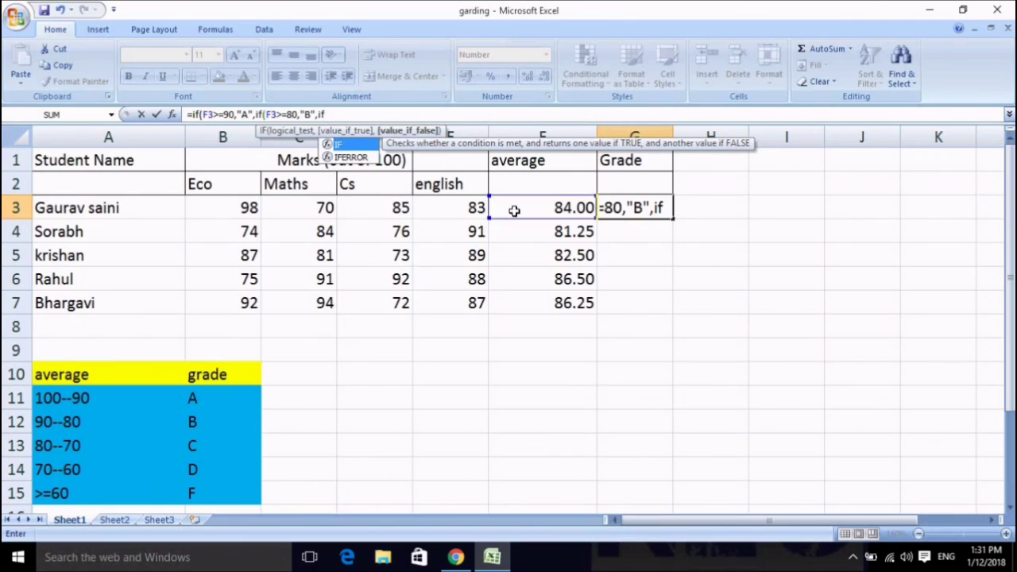
type("(")
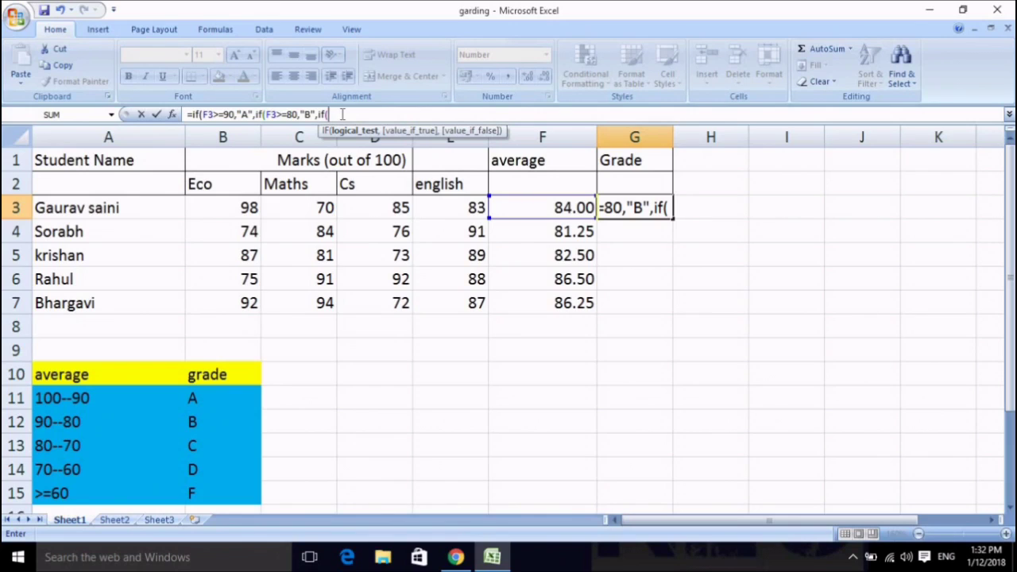
left_click(527, 207)
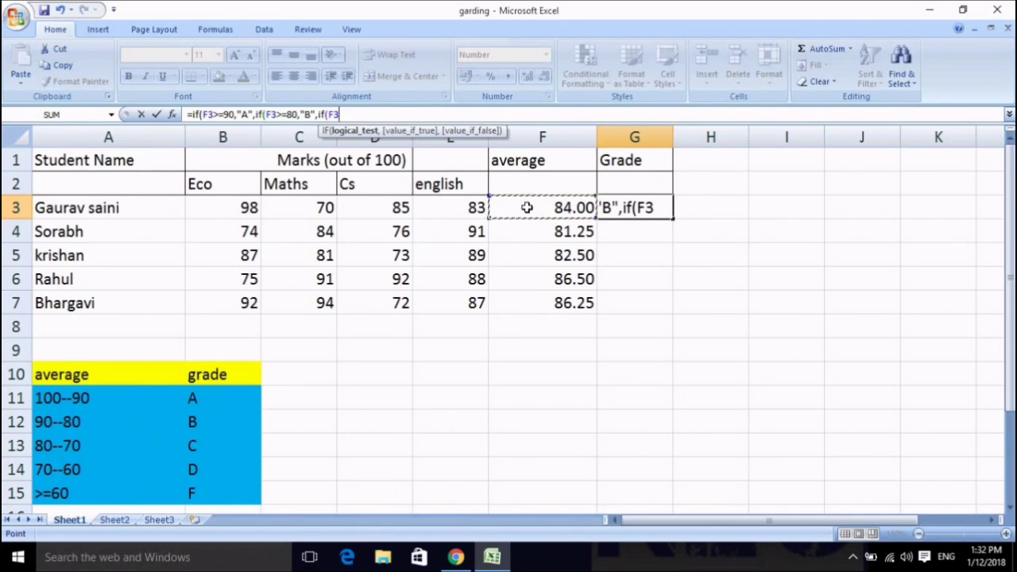
type(">")
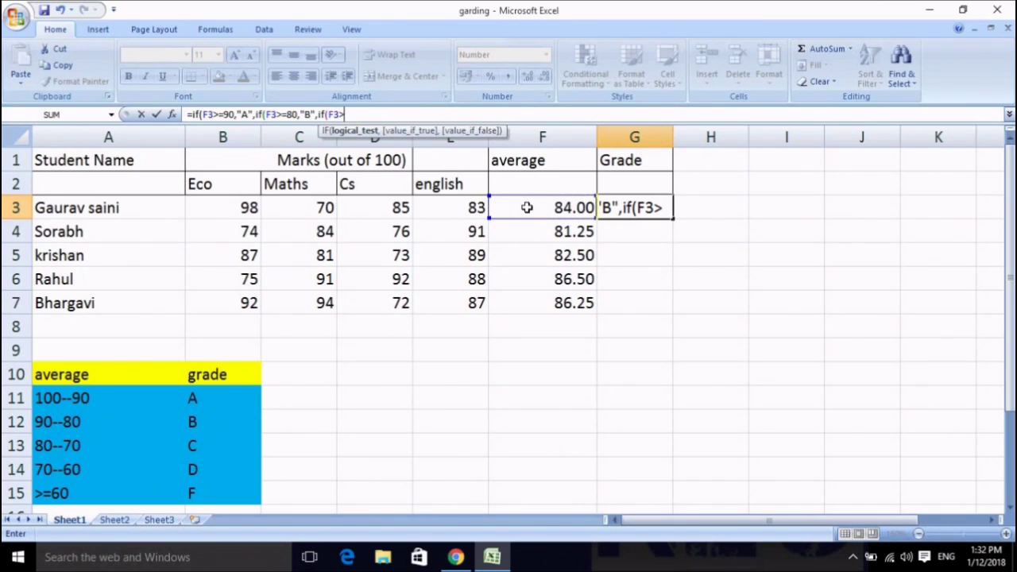
type("=70")
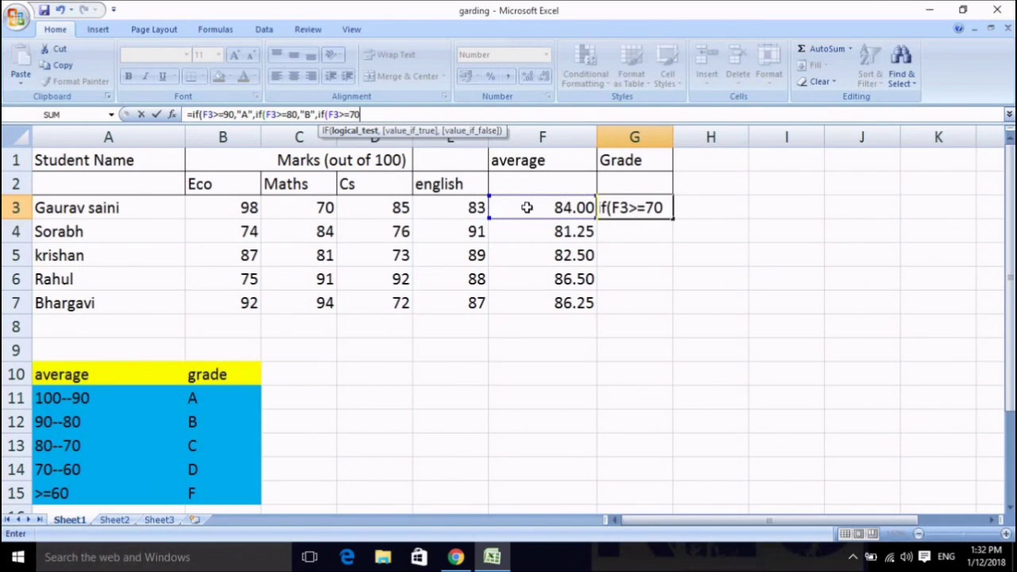
type(",")
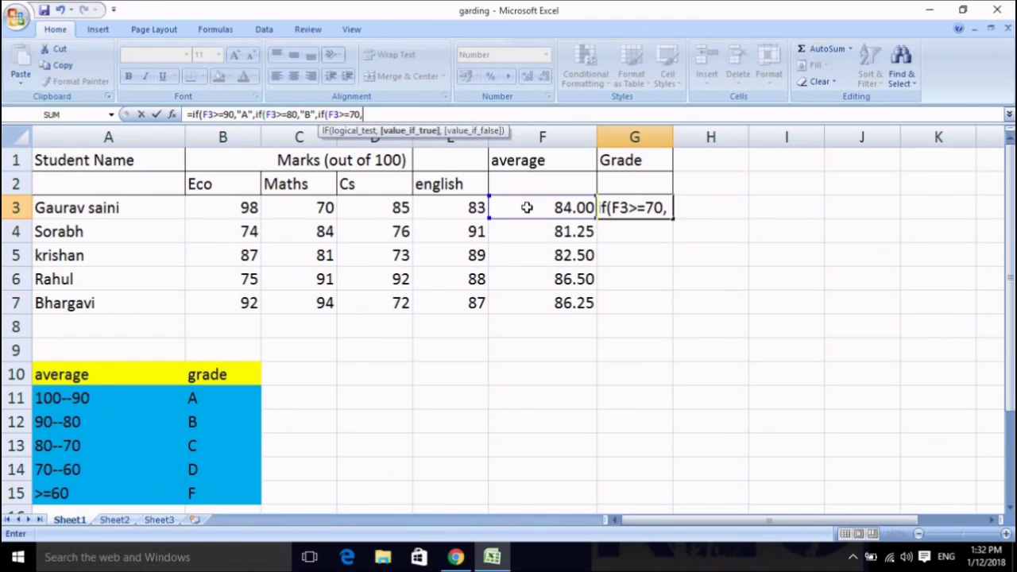
type("\"")
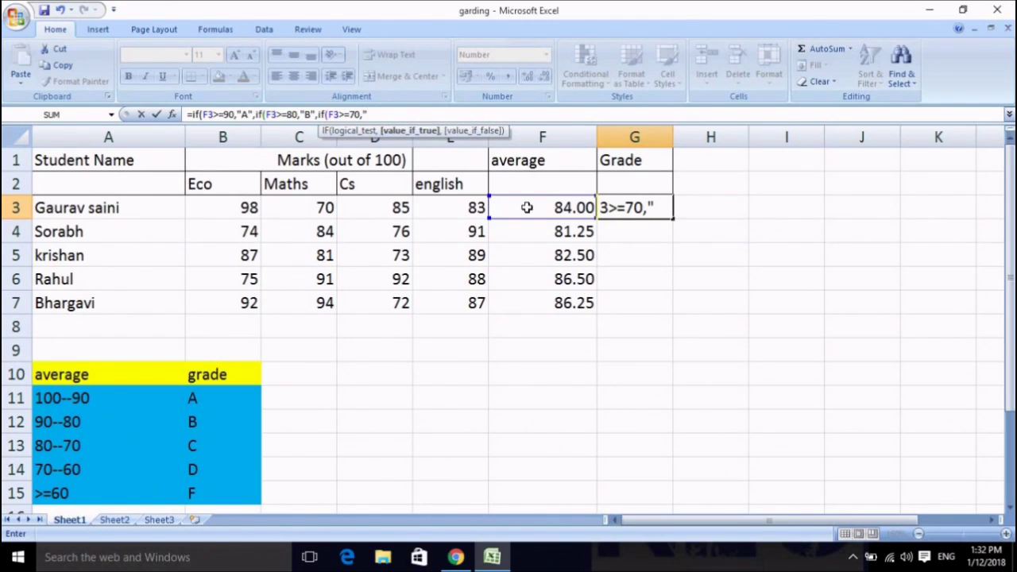
type("C\"")
type(",if")
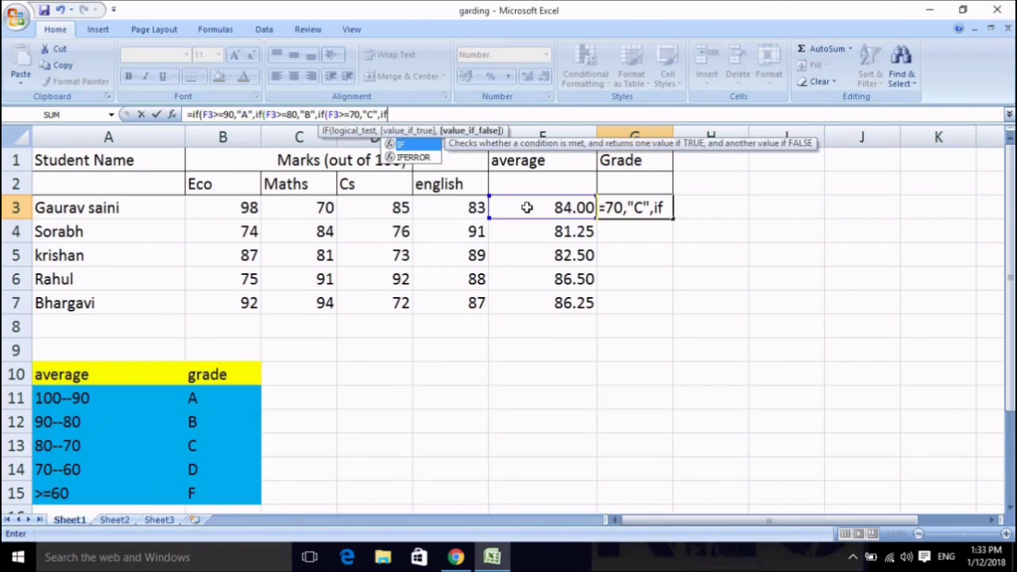
type("(")
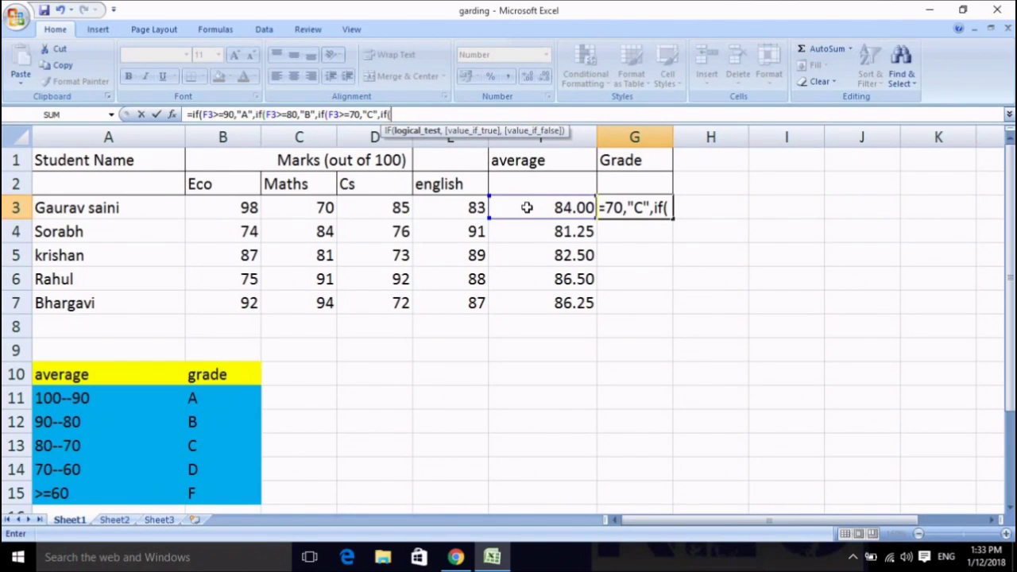
type("F3>=")
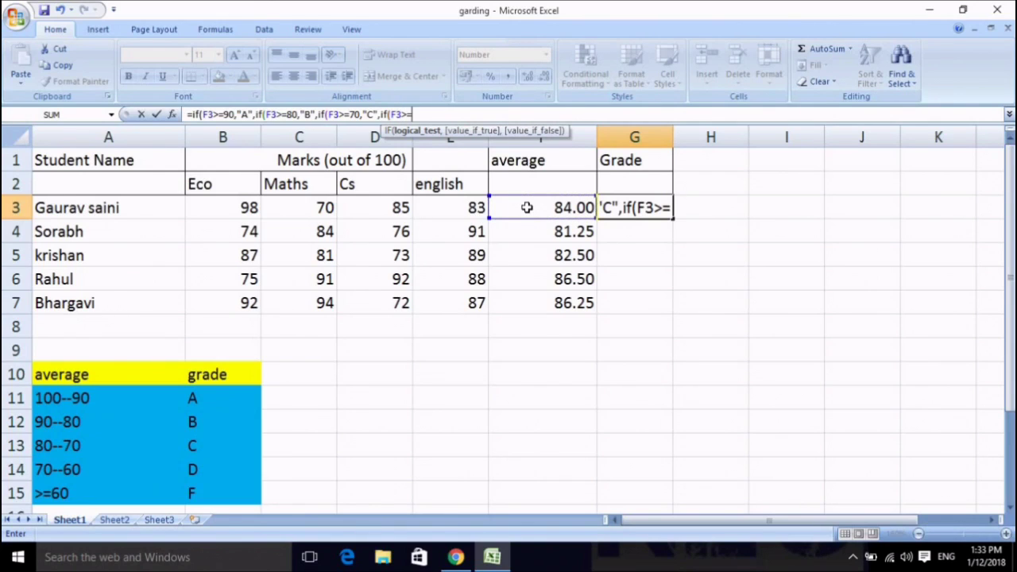
type("6")
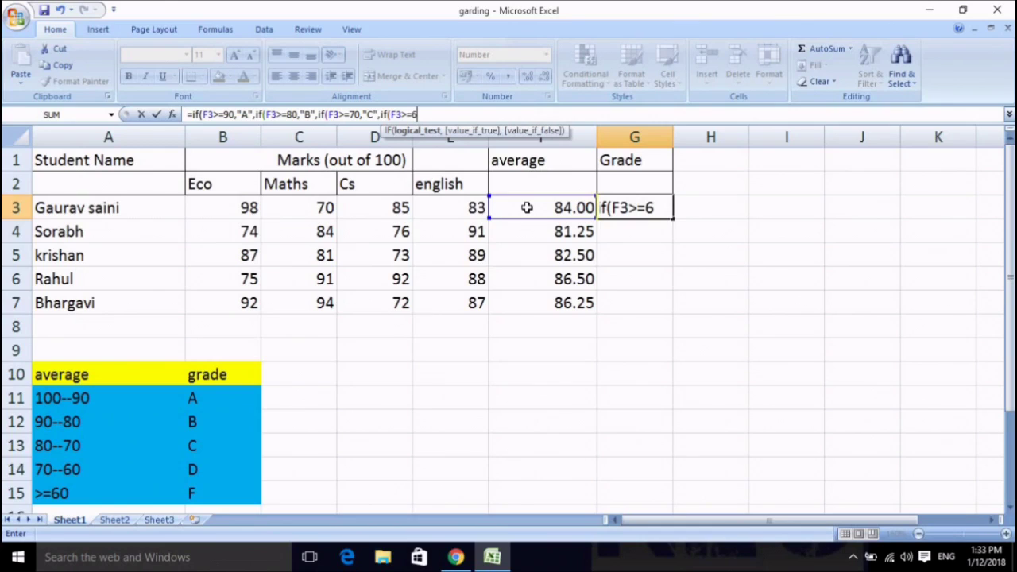
type("0,")
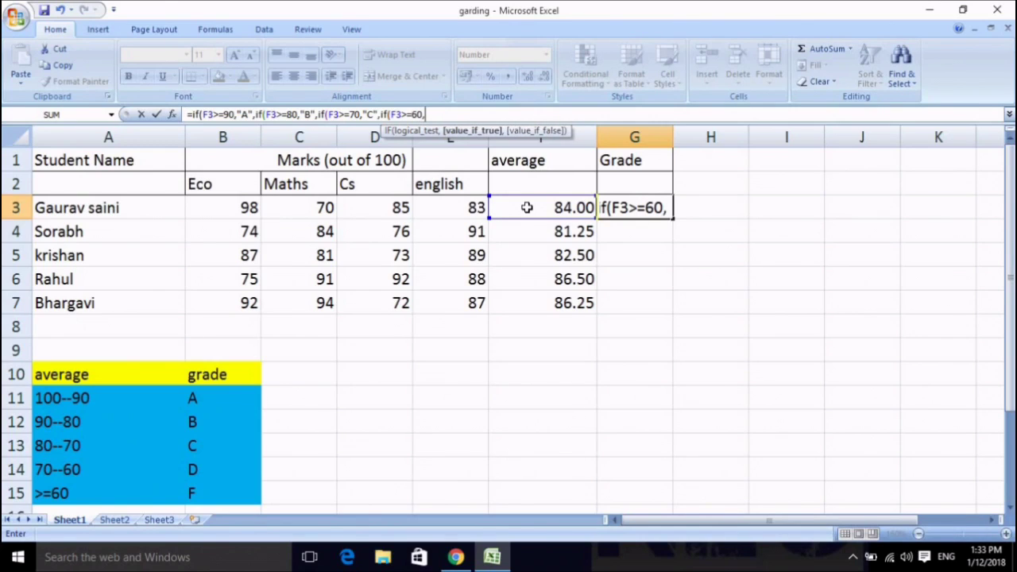
type("\"D\"")
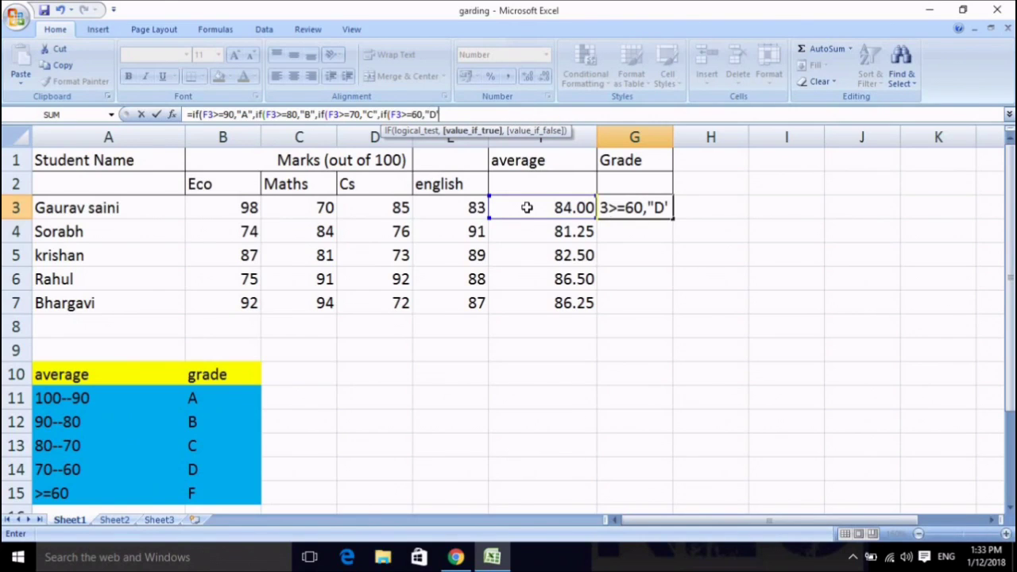
type("\"")
type(",")
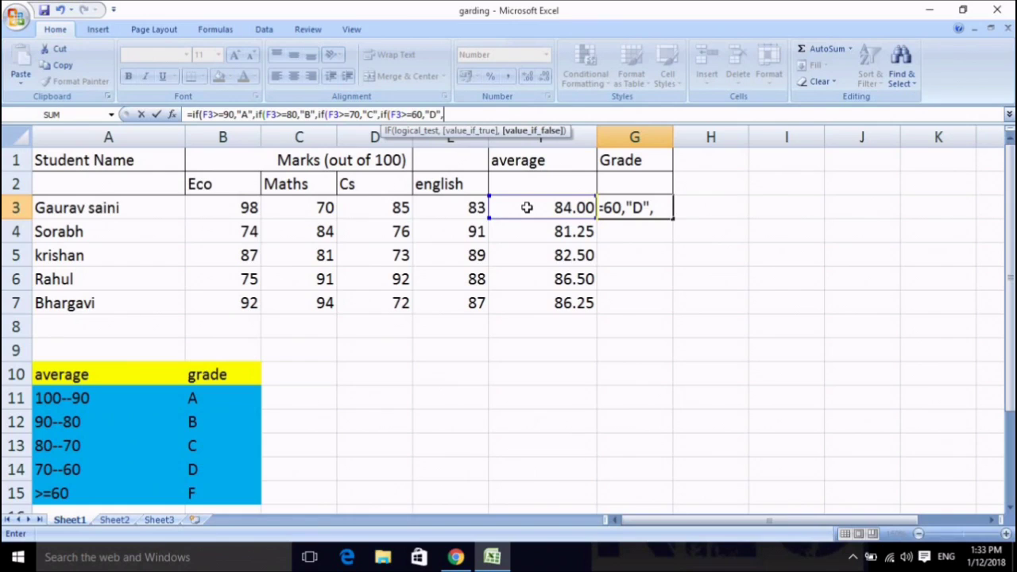
Step: Finish the G3 formula with "F" as the final grade and close all IF brackets
type("F")
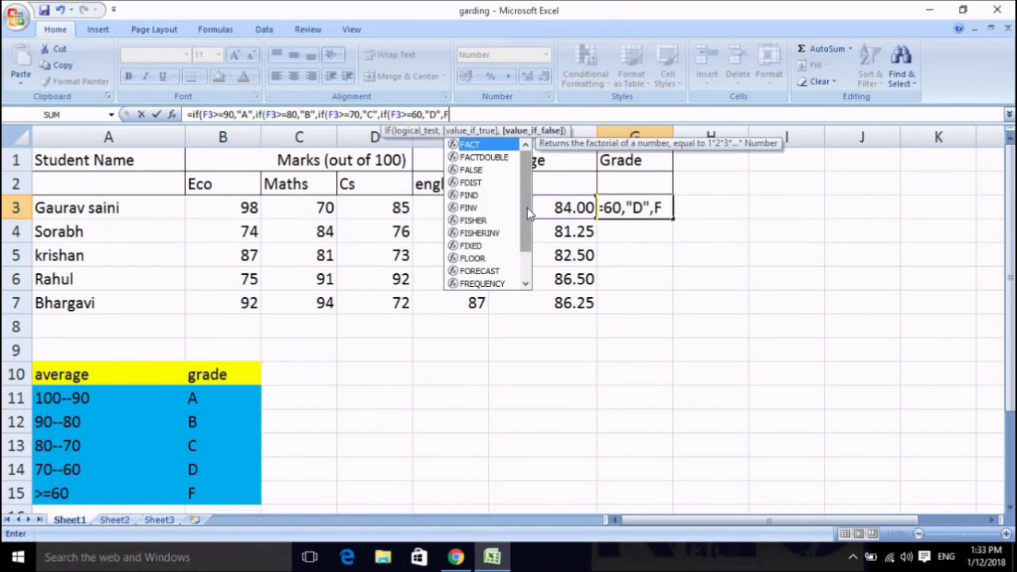
key("BackSpace")
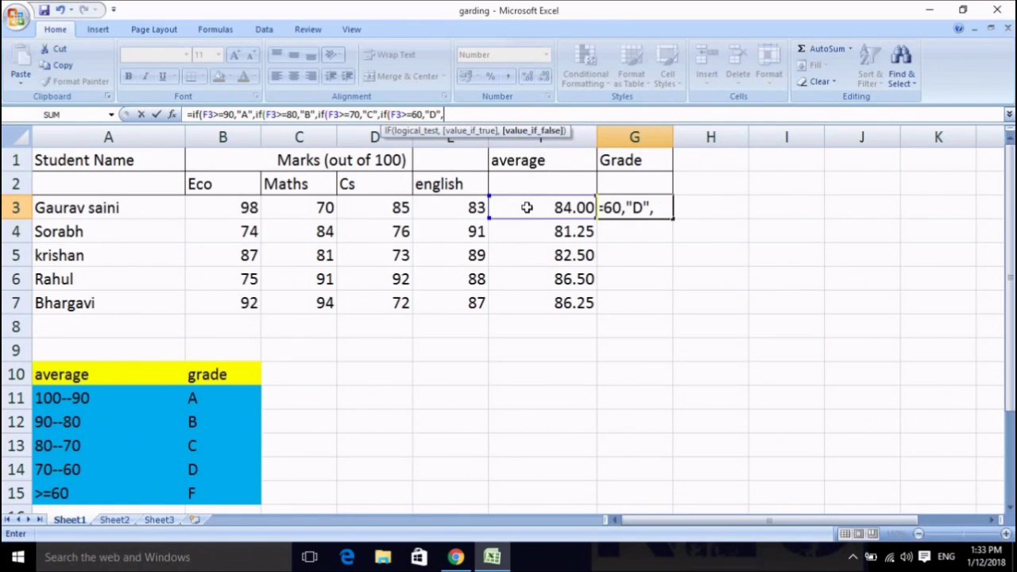
type("\"F\"")
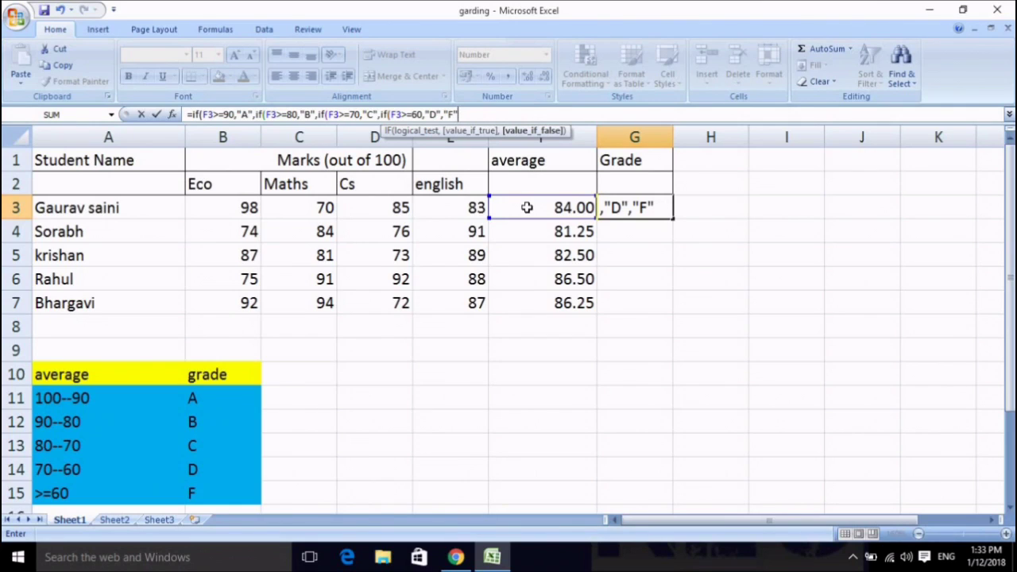
type(")")
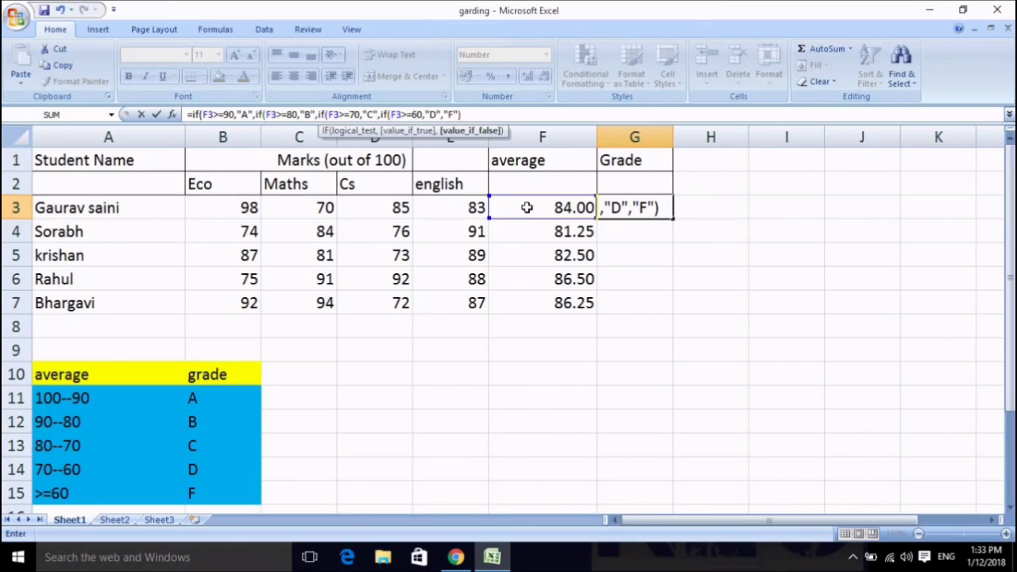
type(")))")
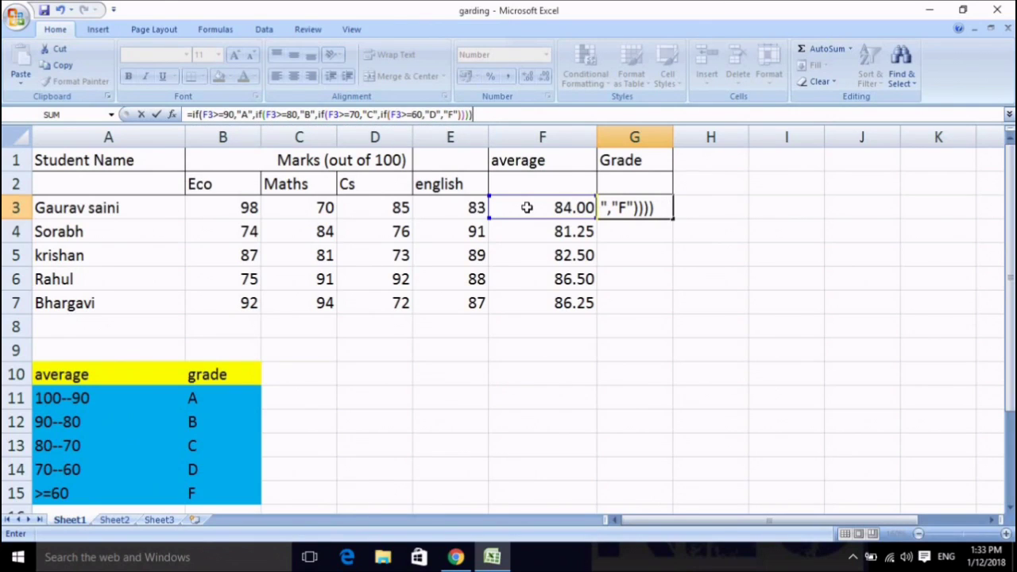
Step: Confirm the grade formula and fill G3 down to G7, giving grades B, A, B, B, B
key("Return")
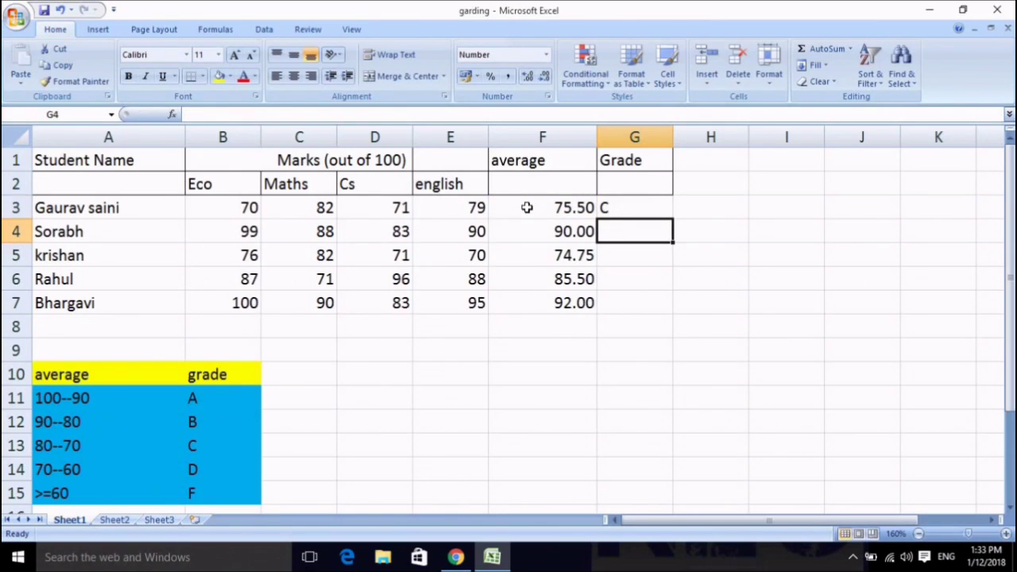
left_click(625, 209)
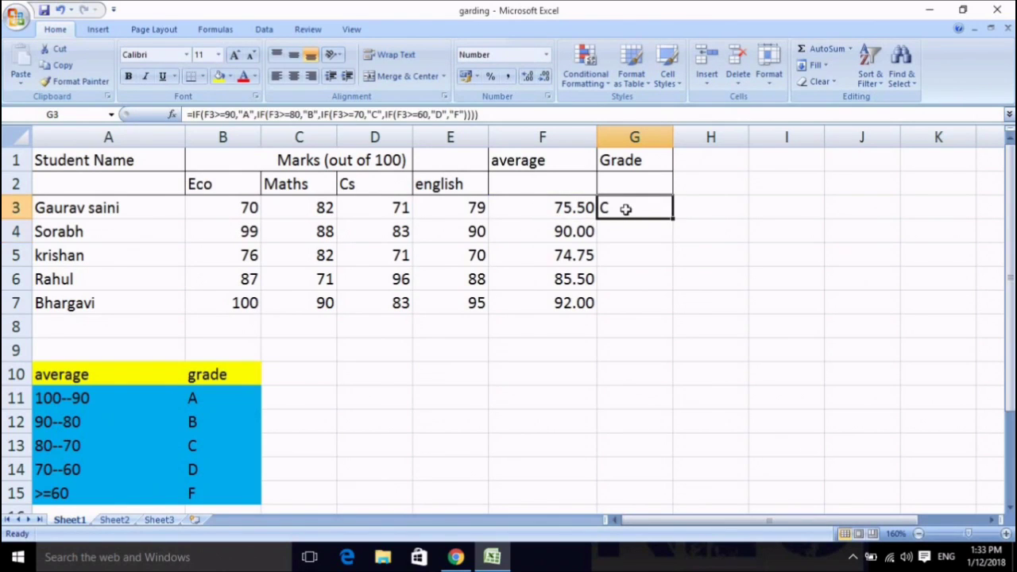
left_click_drag(672, 219, 649, 305)
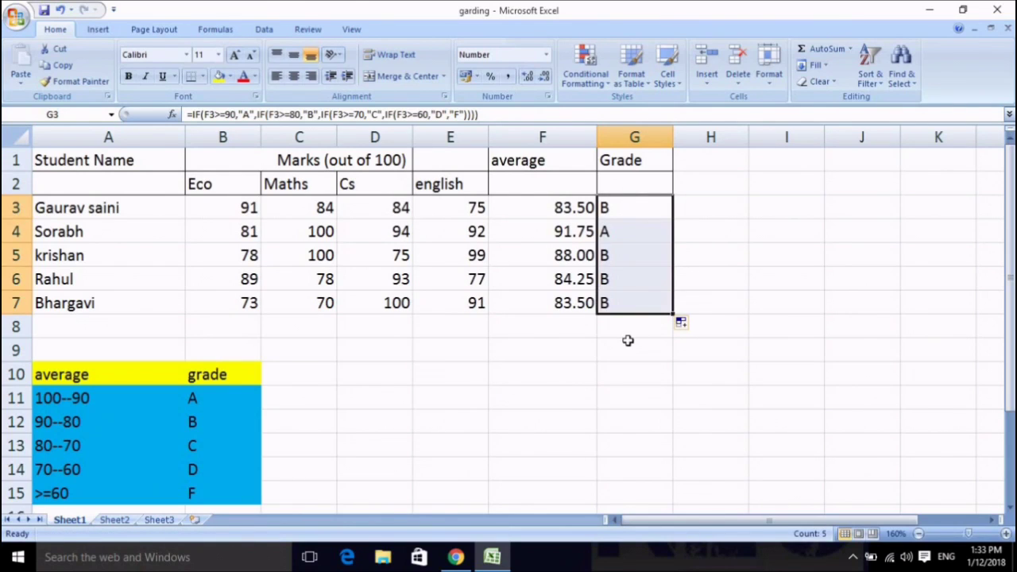
left_click(628, 340)
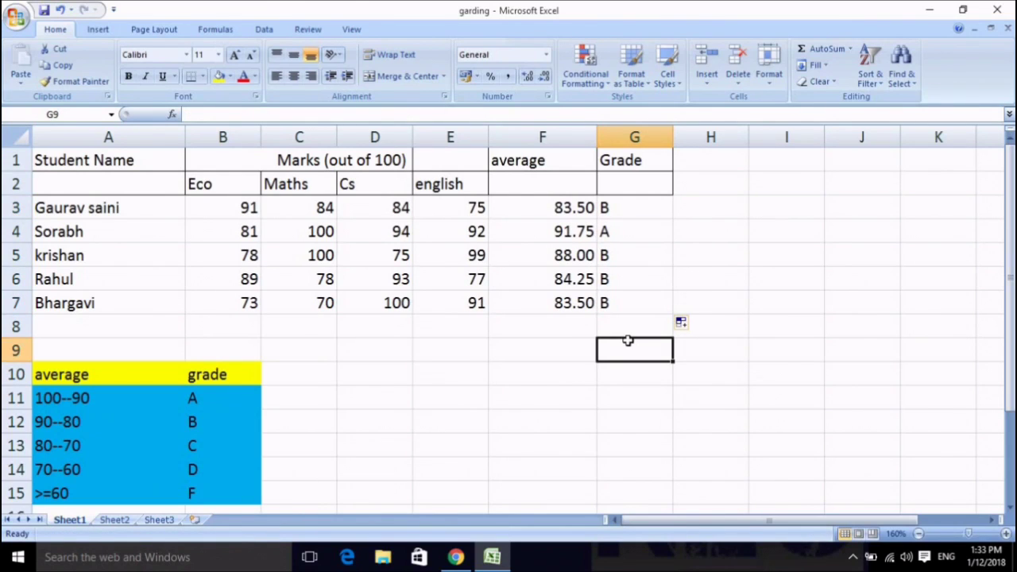